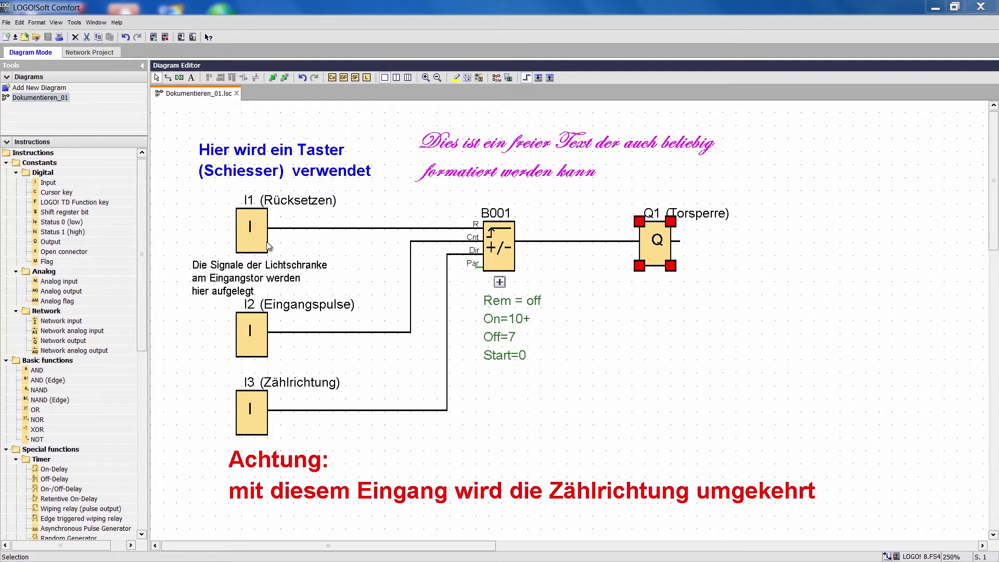
# - Open the input and output names settings, then close them again
pyautogui.click(20, 22)
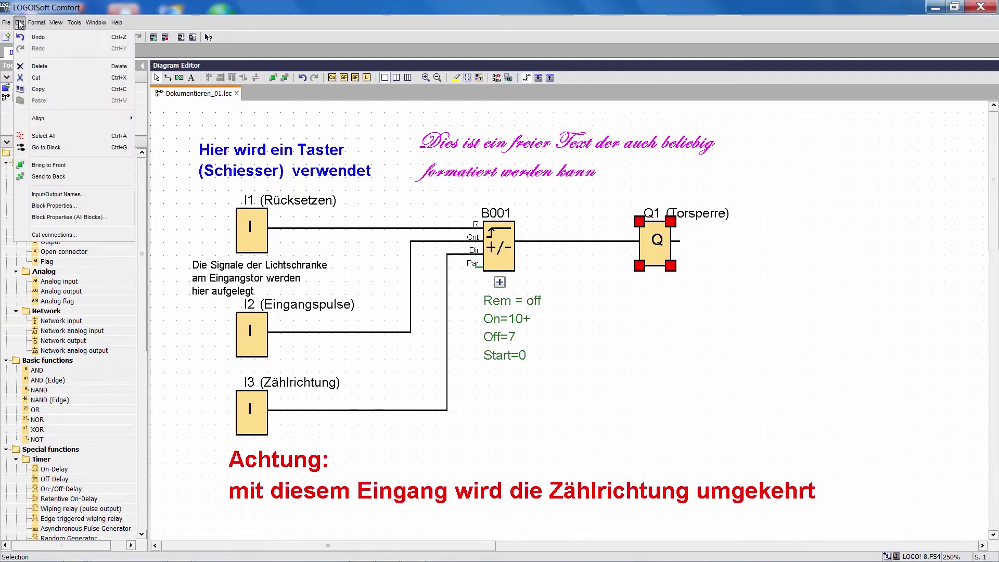
pyautogui.click(56, 194)
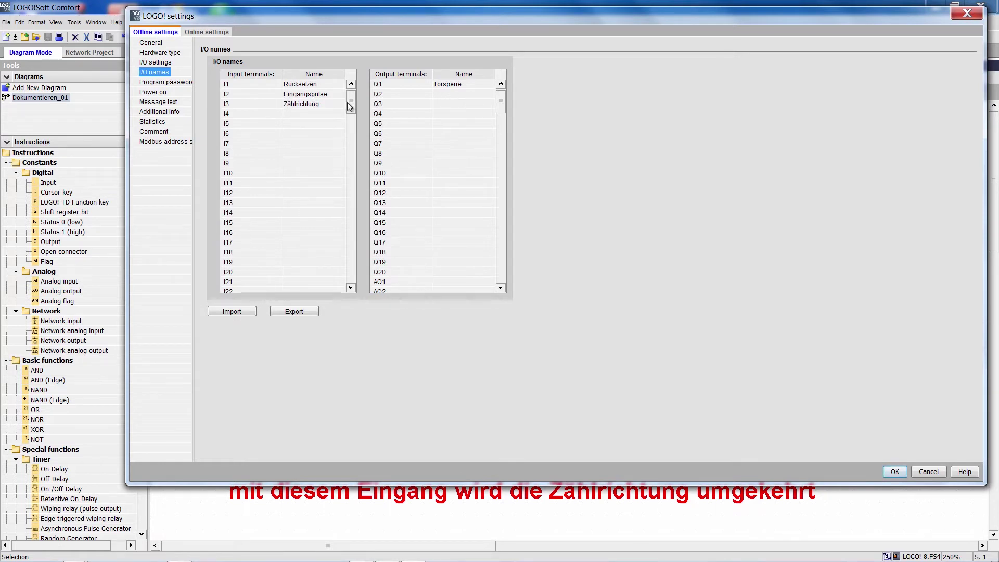
pyautogui.moveTo(350, 104); pyautogui.dragTo(351, 234)
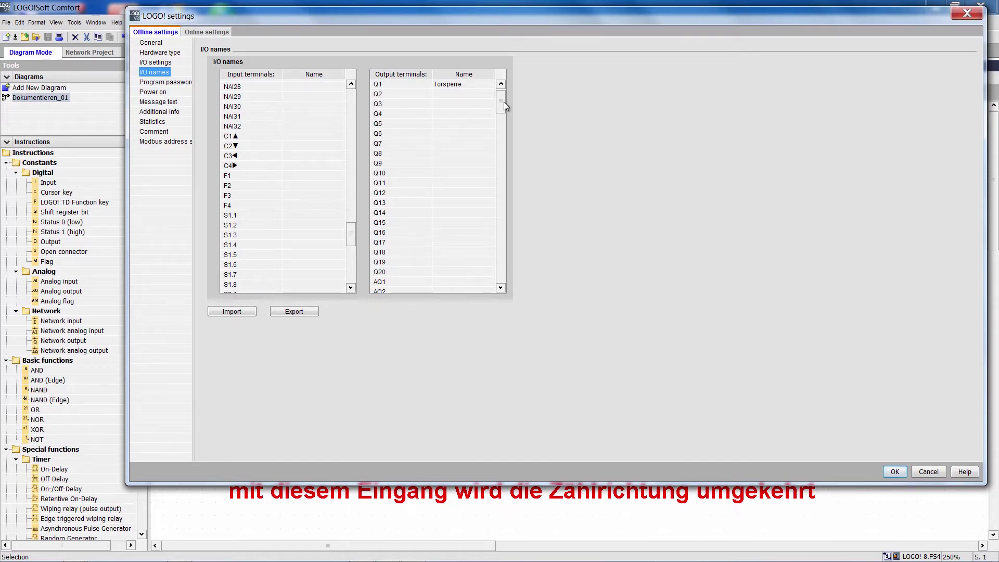
pyautogui.click(895, 472)
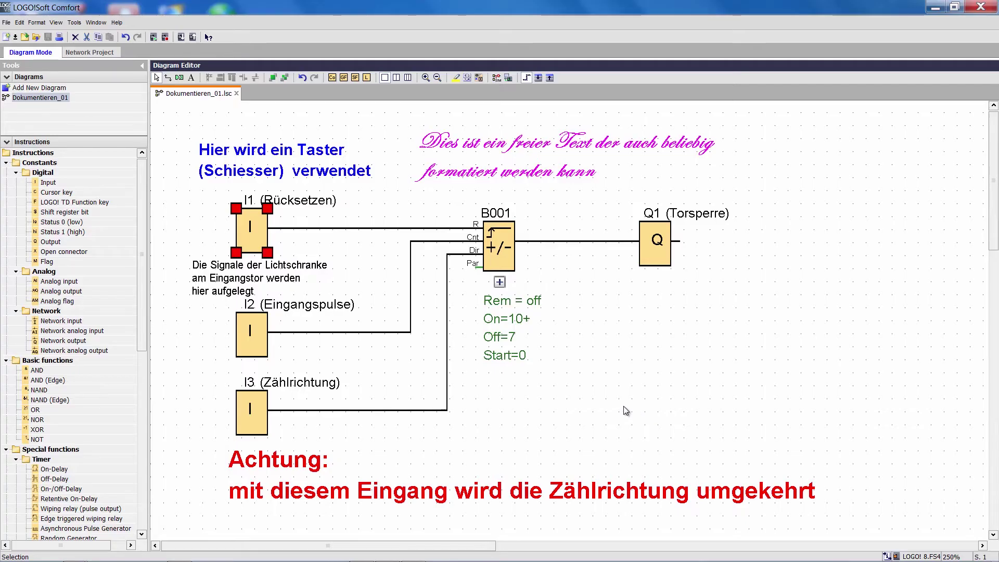
# - Check I1's comment, nudge I1 right, and move the blue Taster note up-left above it
pyautogui.doubleClick(252, 226)
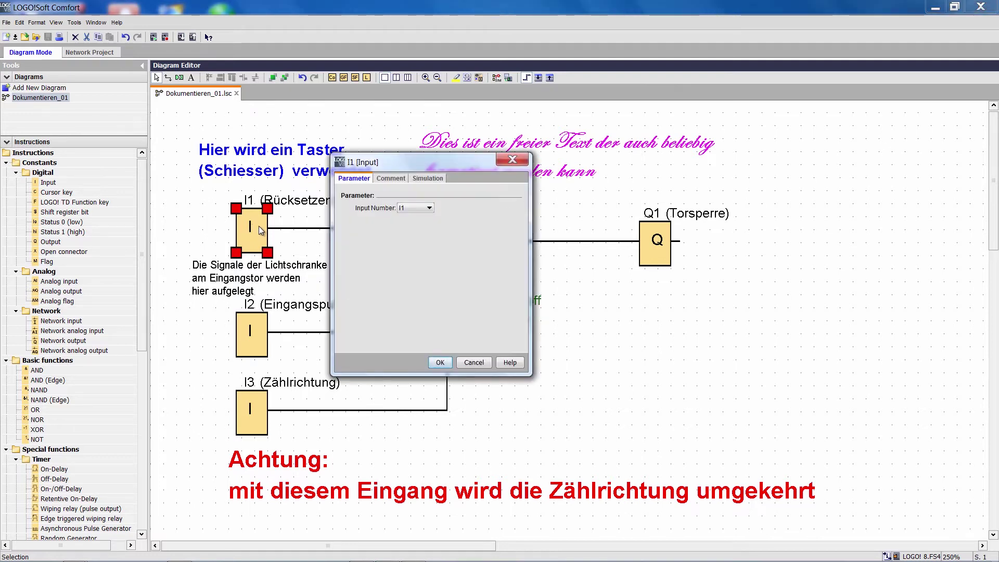
pyautogui.click(390, 179)
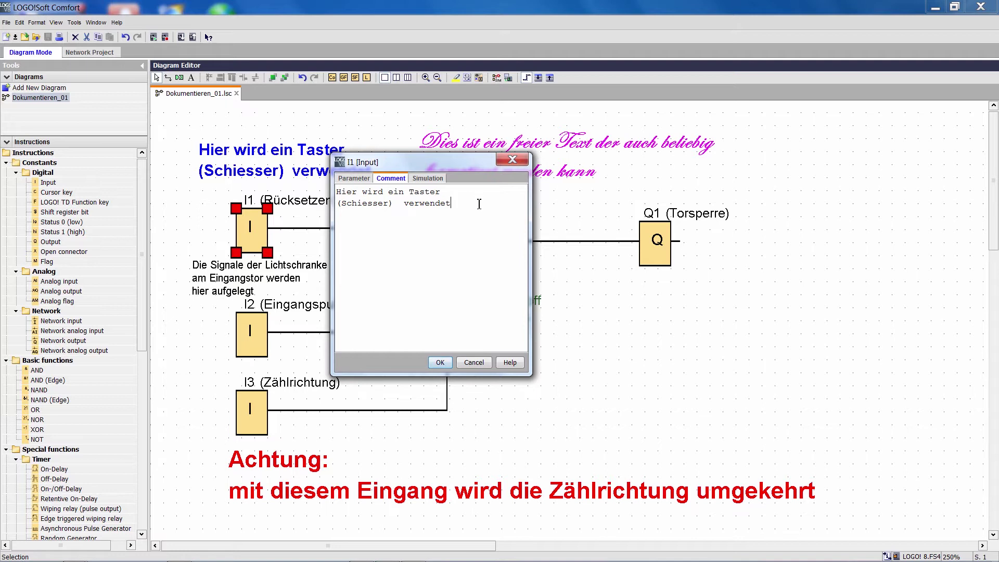
pyautogui.click(441, 365)
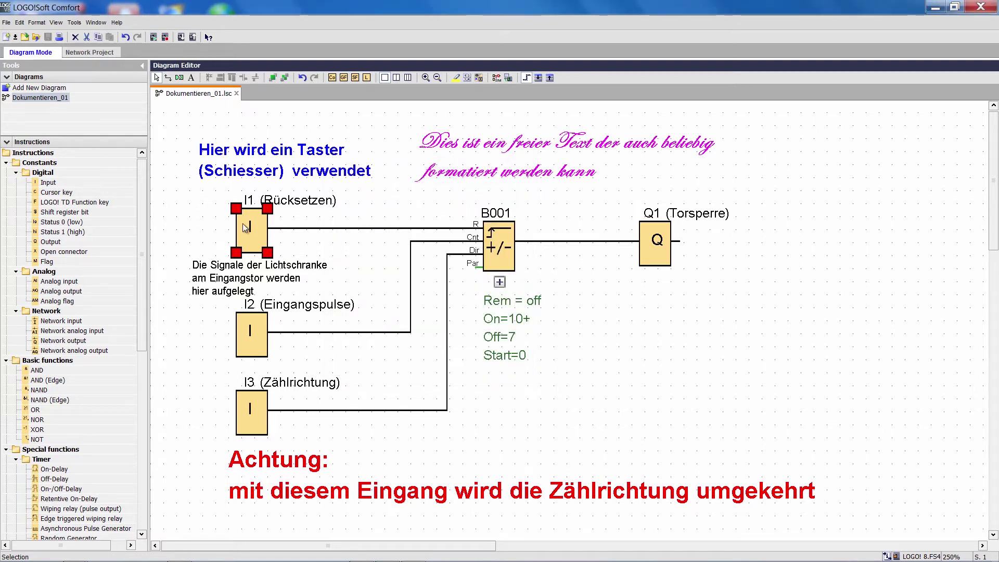
pyautogui.moveTo(250, 225); pyautogui.dragTo(263, 226)
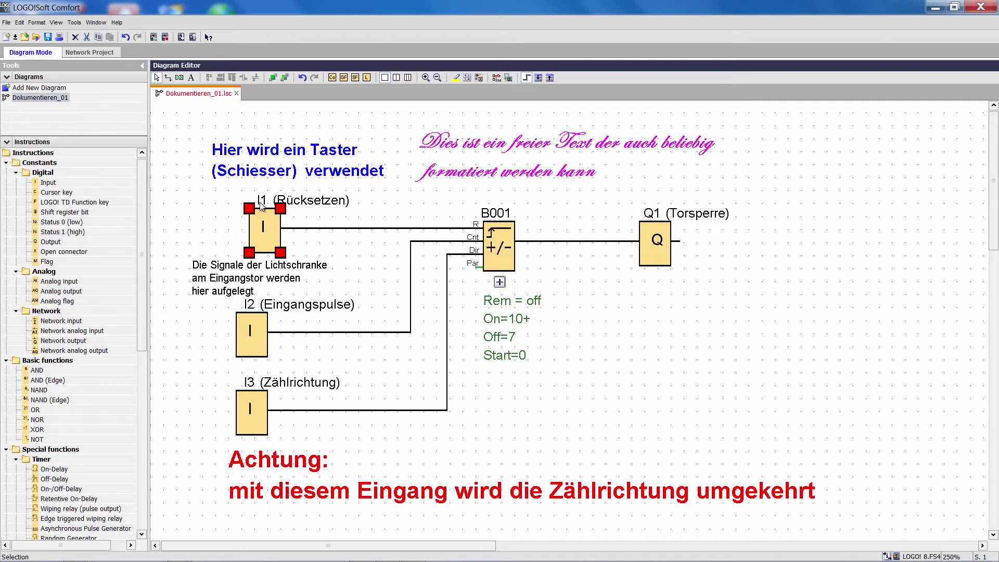
pyautogui.moveTo(308, 173)
pyautogui.mouseDown()
pyautogui.moveTo(291, 160)
pyautogui.moveTo(310, 164)
pyautogui.mouseUp()
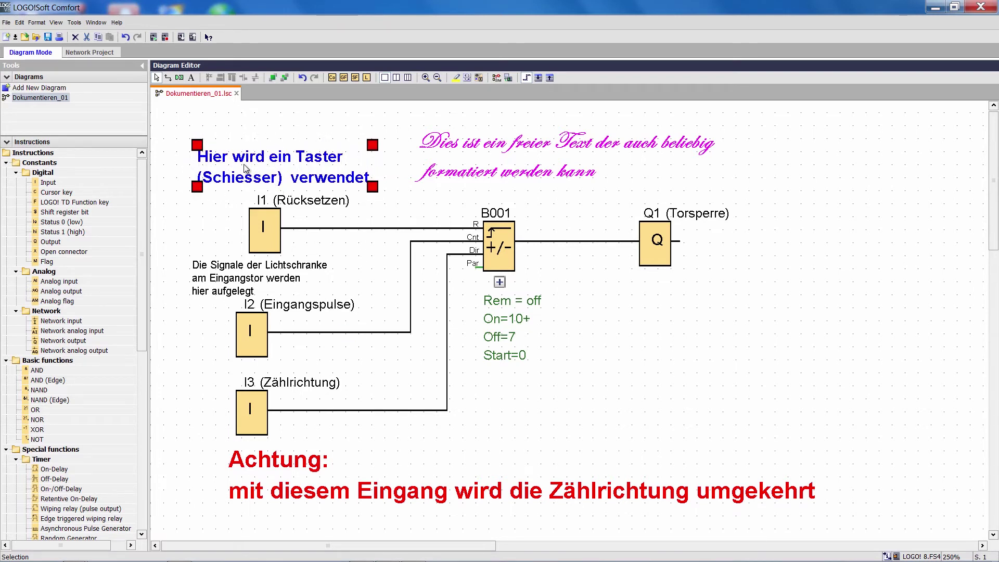
# - Format the 'Hier wird ein Taster (Schiesser) verwendet' note with red colour and Elephant font
pyautogui.rightClick(289, 170)
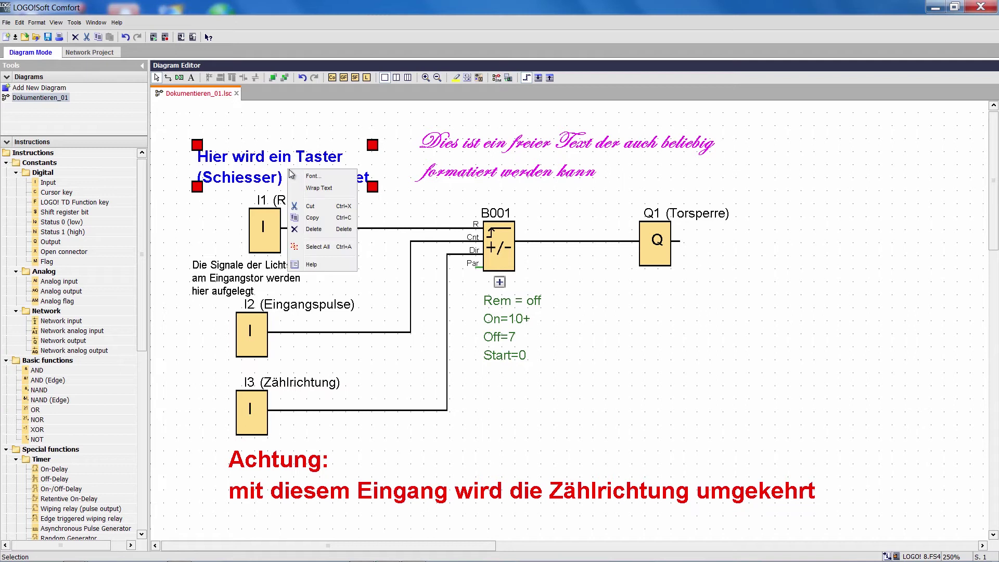
pyautogui.click(315, 177)
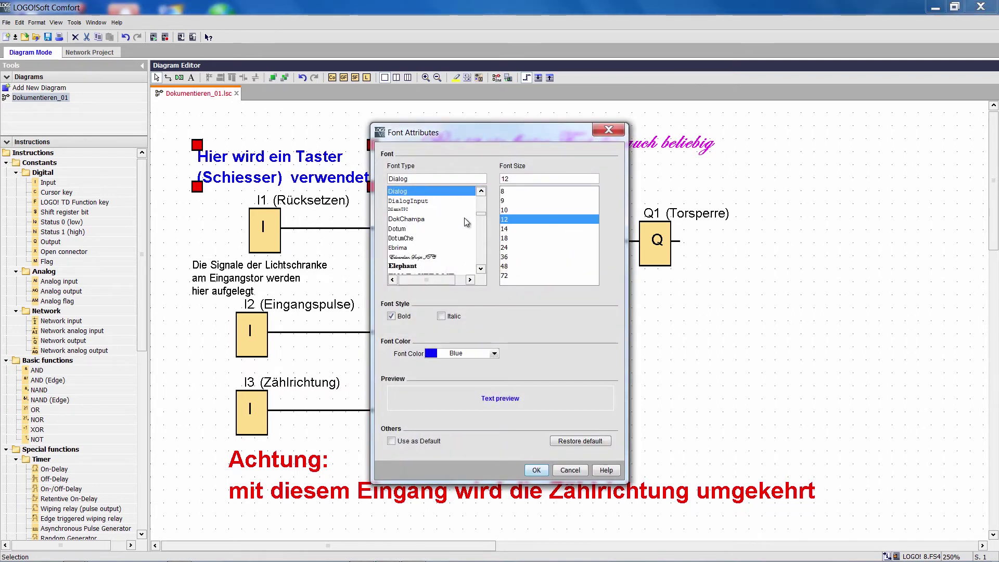
pyautogui.click(496, 354)
pyautogui.click(461, 390)
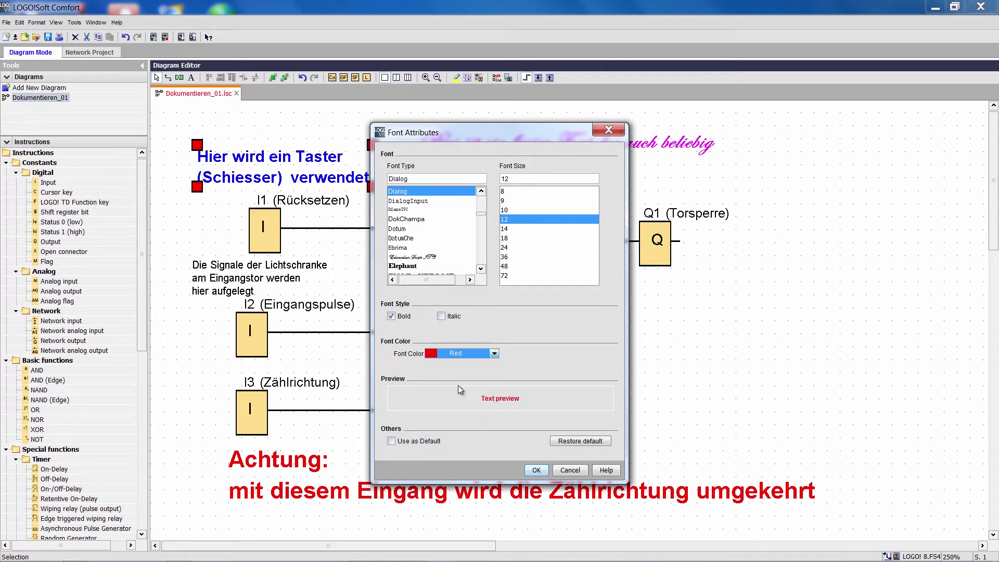
pyautogui.click(410, 266)
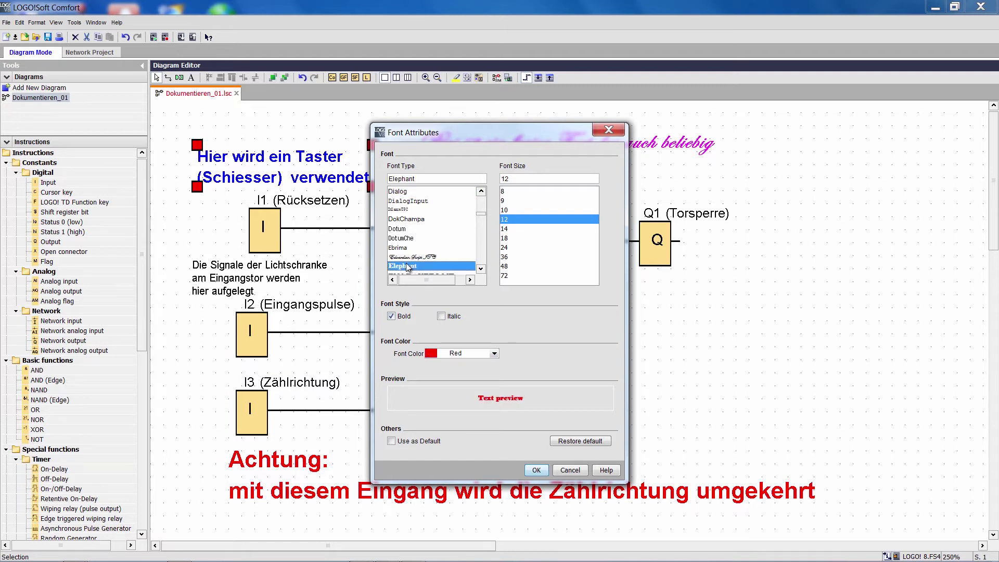
pyautogui.click(536, 470)
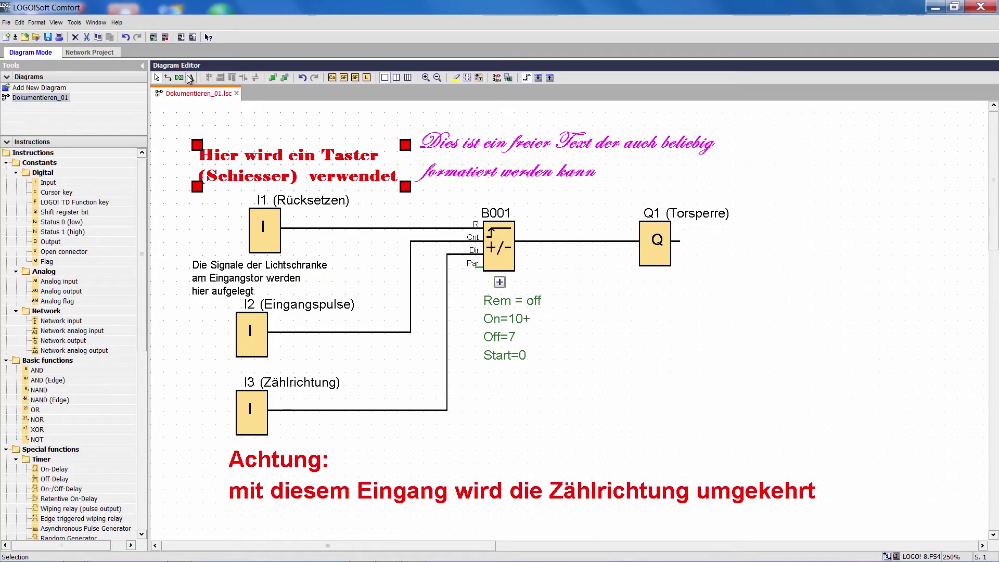
# - Insert a 'freien Text' comment box and move it beside output Q1 (Torsperre)
pyautogui.click(193, 78)
pyautogui.click(762, 194)
pyautogui.write('fre')
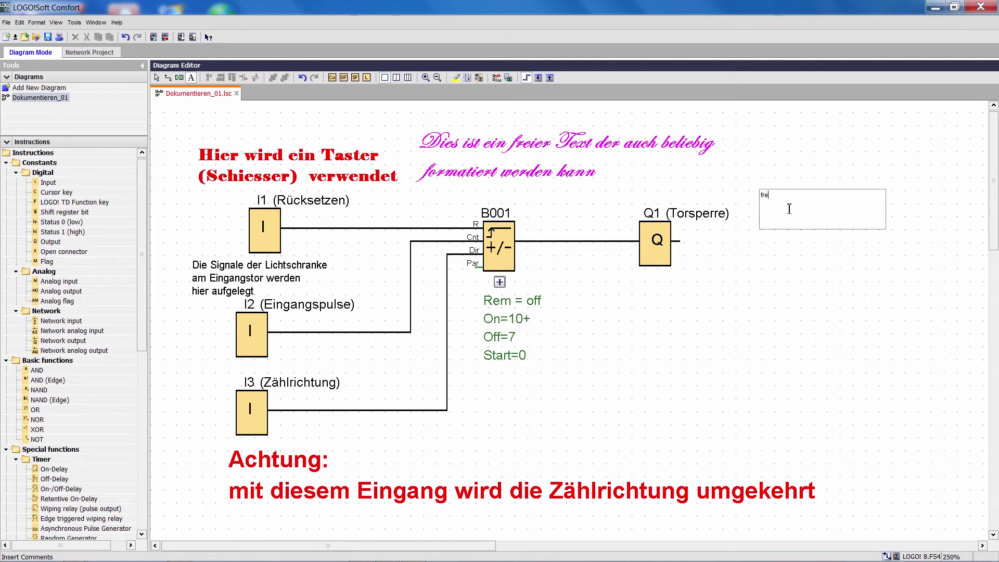
pyautogui.write('ien Text')
pyautogui.click(888, 262)
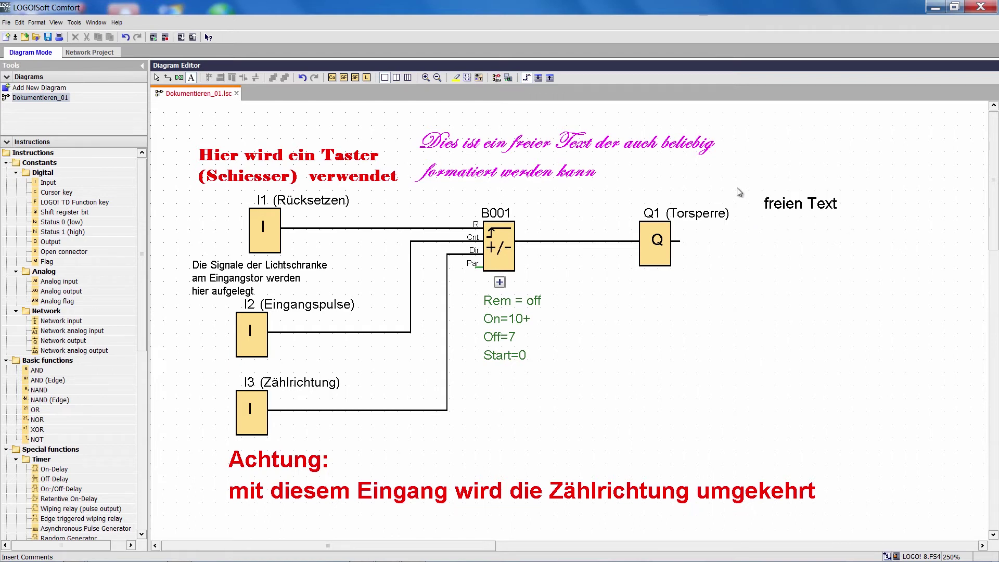
pyautogui.doubleClick(798, 206)
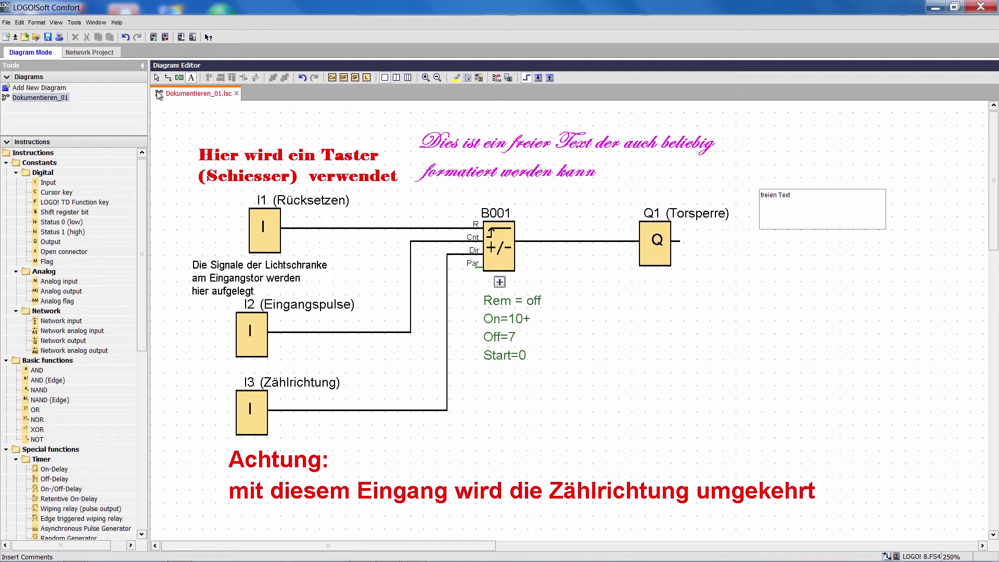
pyautogui.click(158, 94)
pyautogui.moveTo(788, 207)
pyautogui.mouseDown()
pyautogui.moveTo(777, 340)
pyautogui.moveTo(805, 235)
pyautogui.mouseUp()
pyautogui.click(802, 283)
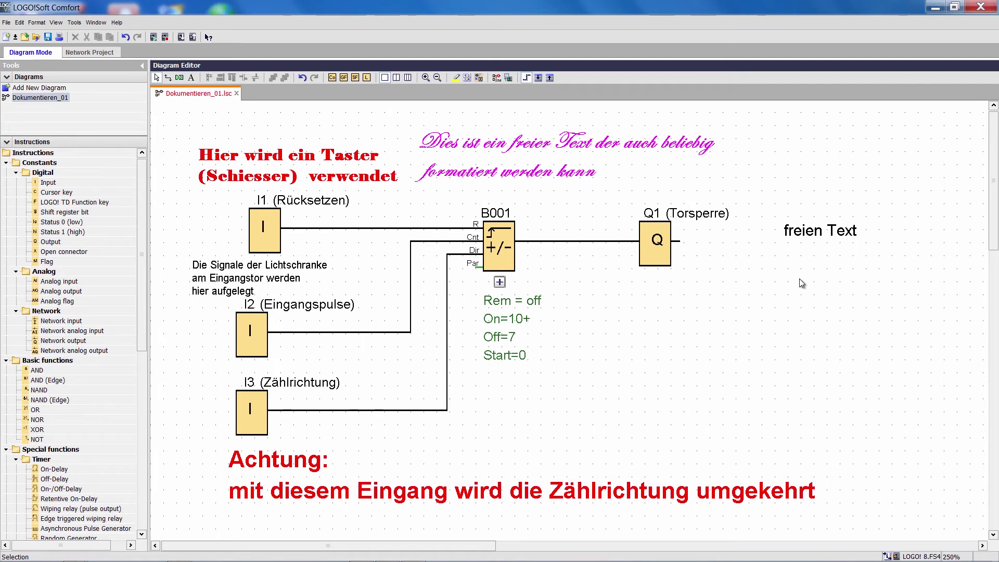
# - Drag the 'freien Text' comment's handle onto Q1, then move Q1 to confirm the link
pyautogui.click(818, 234)
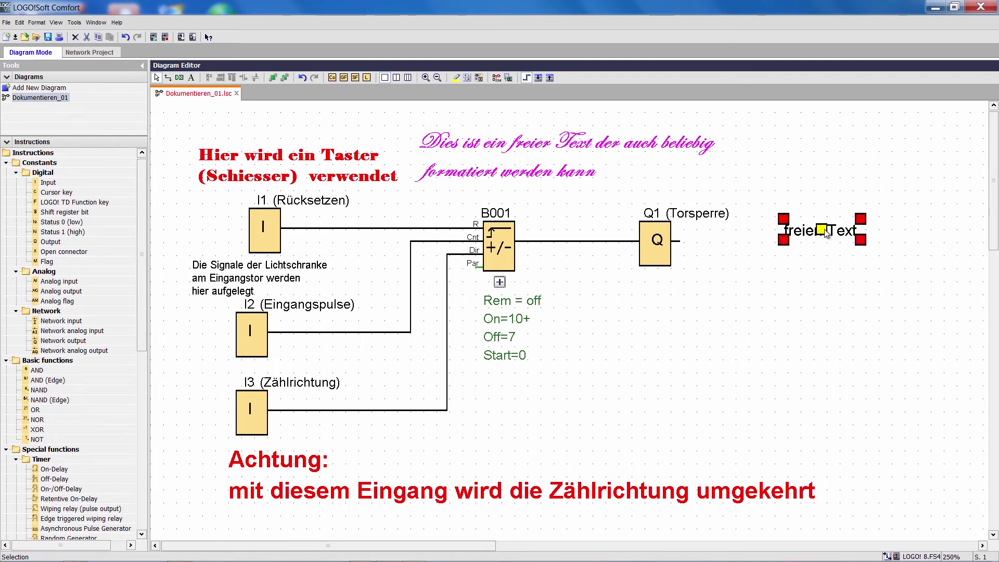
pyautogui.moveTo(824, 231); pyautogui.dragTo(659, 242)
pyautogui.moveTo(657, 240)
pyautogui.mouseDown()
pyautogui.moveTo(665, 346)
pyautogui.moveTo(660, 242)
pyautogui.mouseUp()
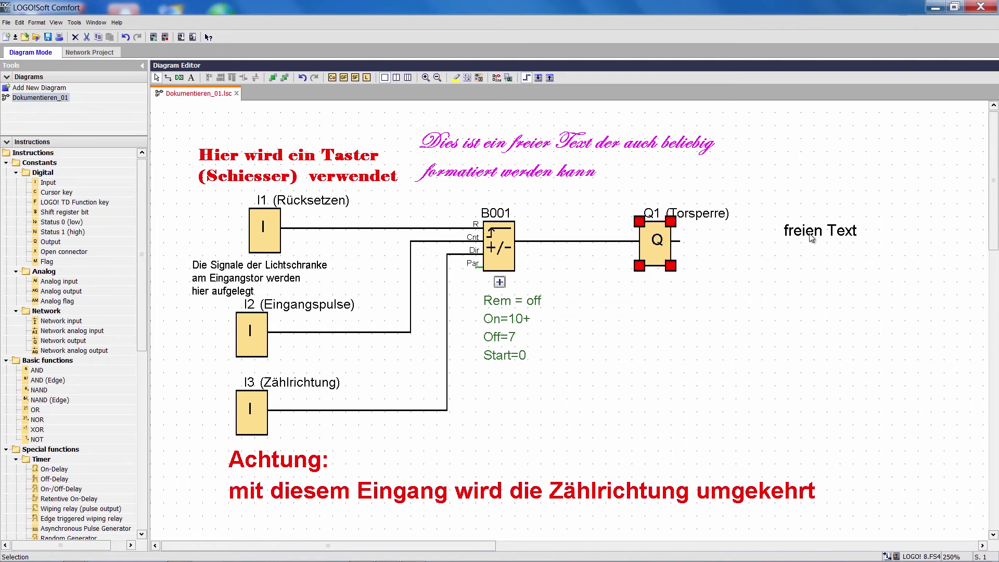
# - Choose DokChampa font and red colour for the 'freien Text' comment, then deselect it
pyautogui.rightClick(812, 234)
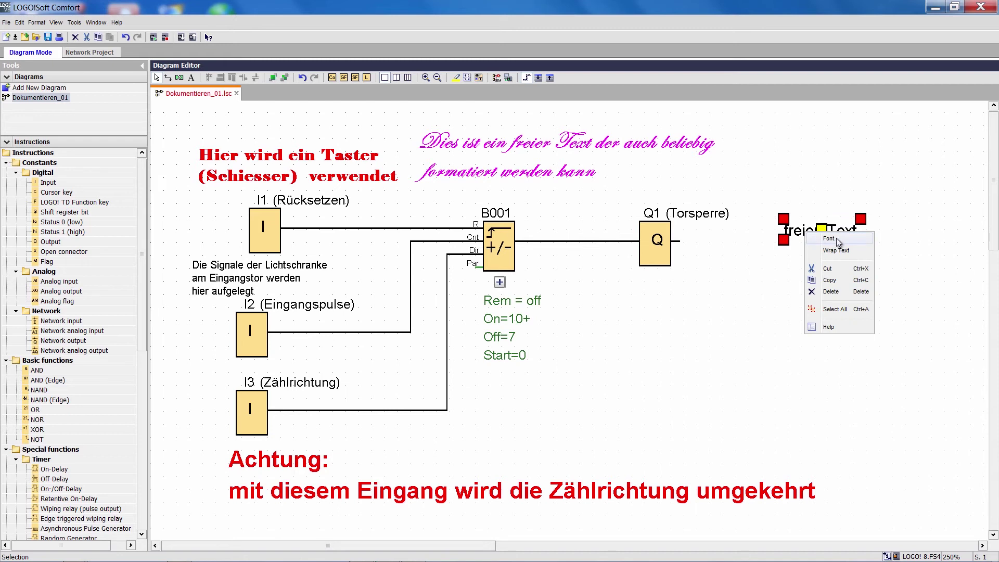
pyautogui.click(837, 242)
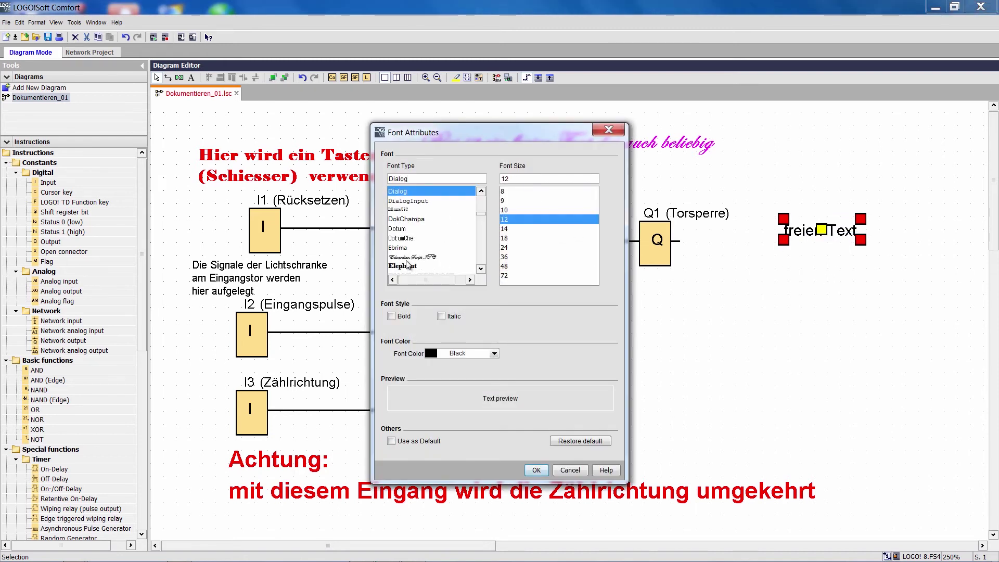
pyautogui.click(405, 219)
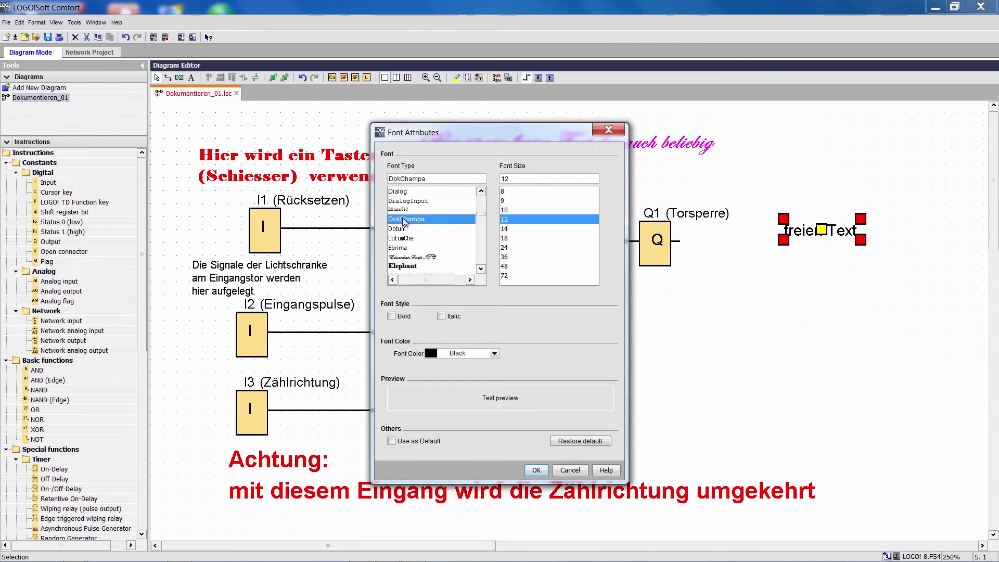
pyautogui.click(494, 353)
pyautogui.click(459, 405)
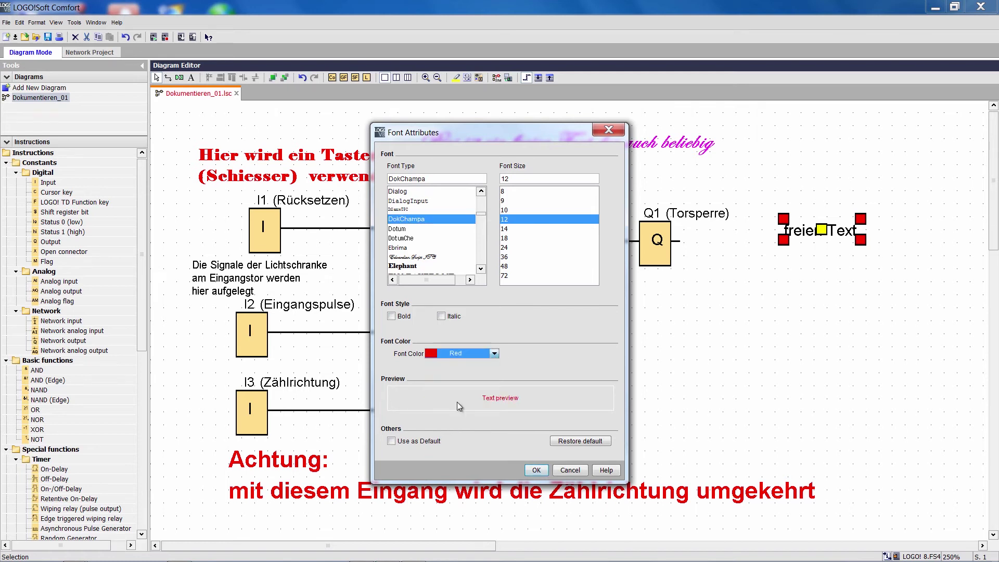
pyautogui.click(536, 470)
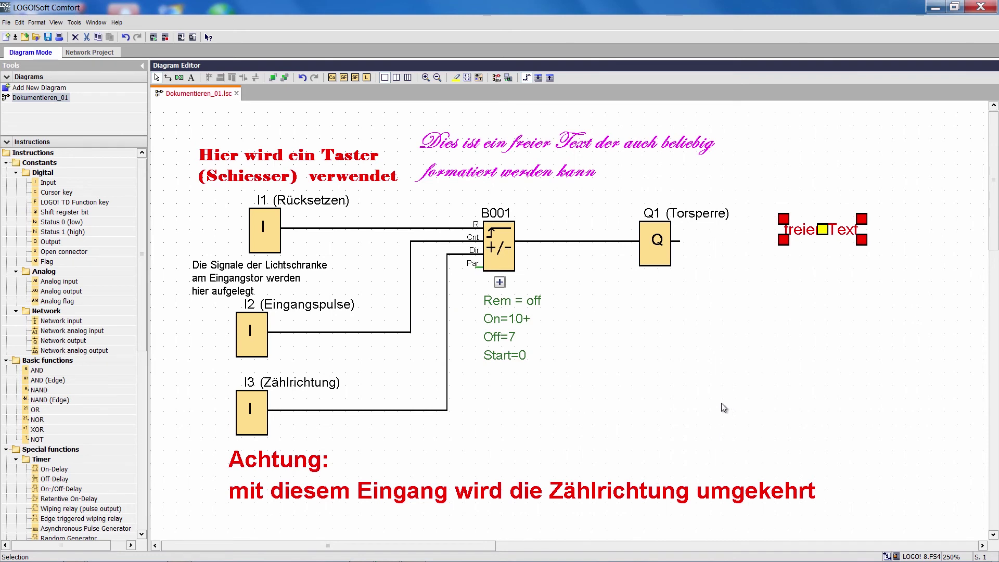
pyautogui.click(783, 403)
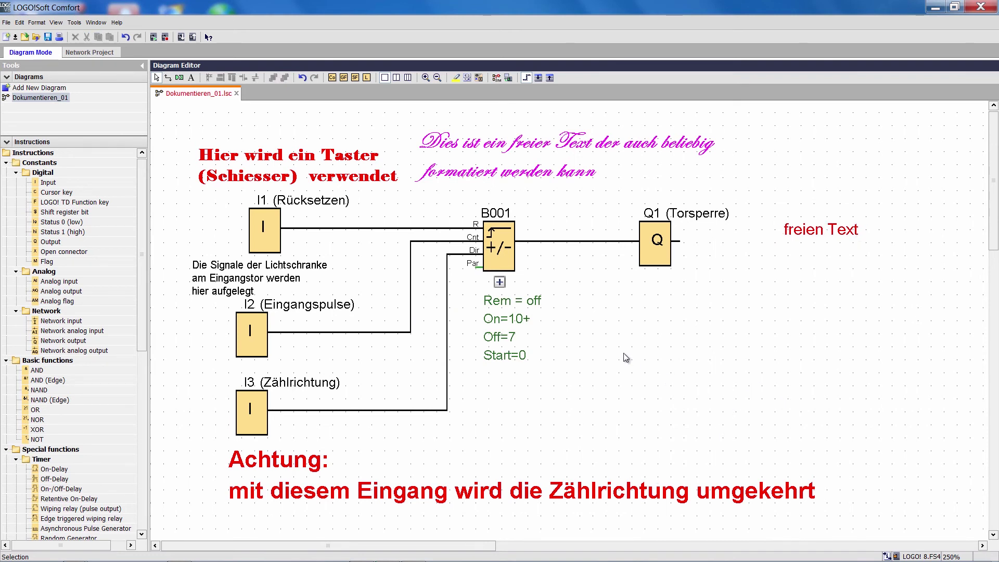
# - Show the Comment page of the program properties with the input and output assignments
pyautogui.click(5, 23)
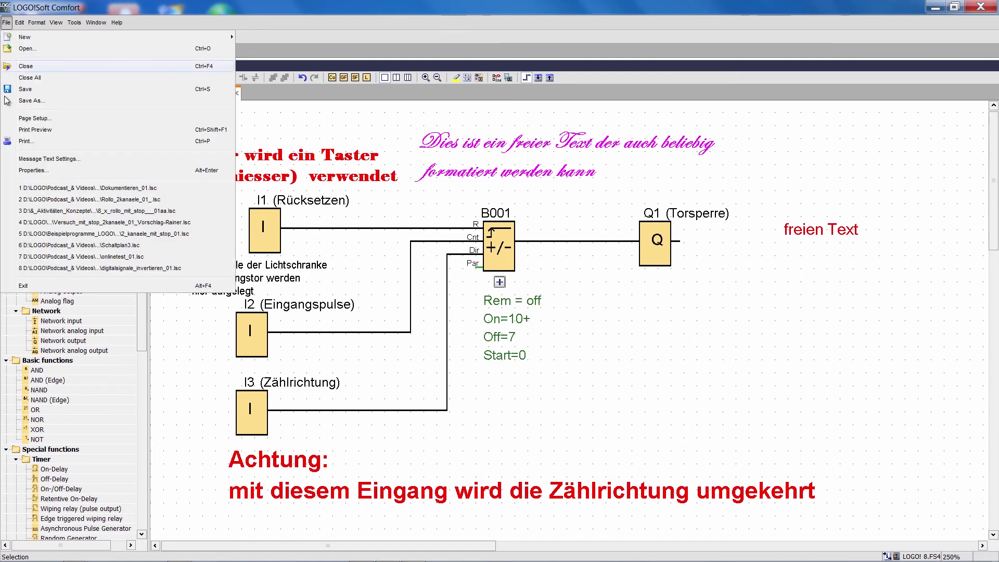
pyautogui.click(31, 170)
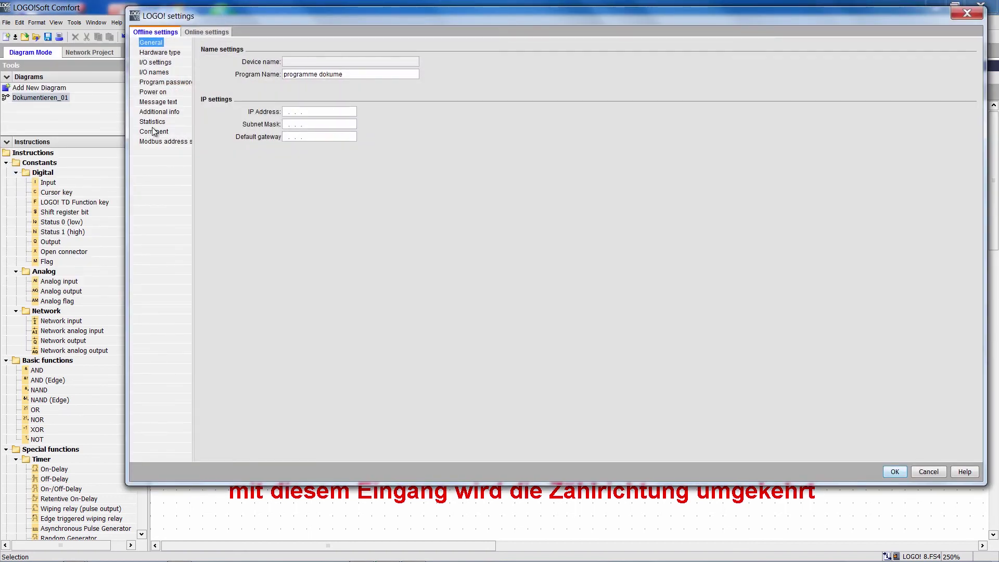
pyautogui.click(154, 131)
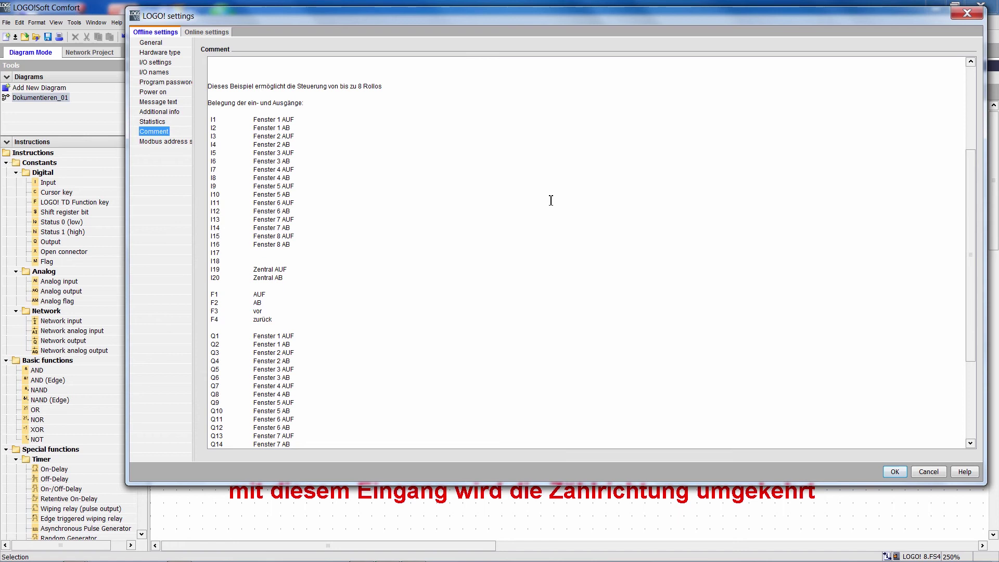
pyautogui.scroll(-5, 504, 213)
pyautogui.scroll(3, 502, 214)
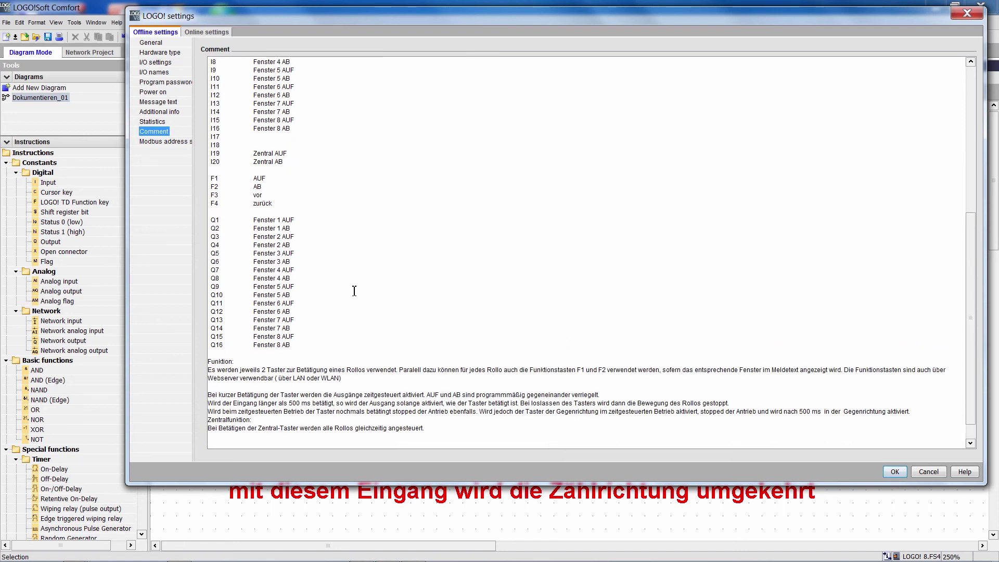
pyautogui.scroll(-3, 496, 229)
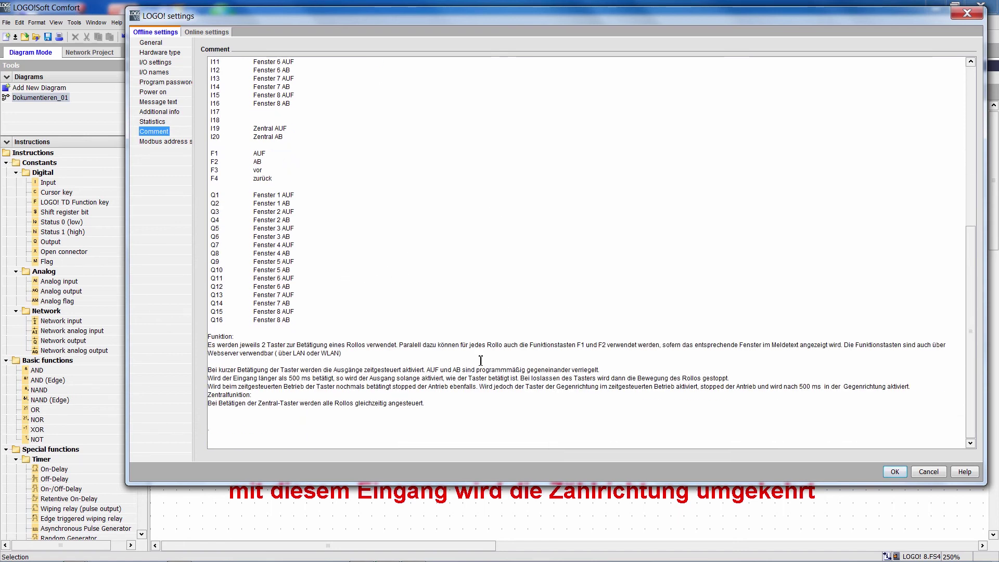